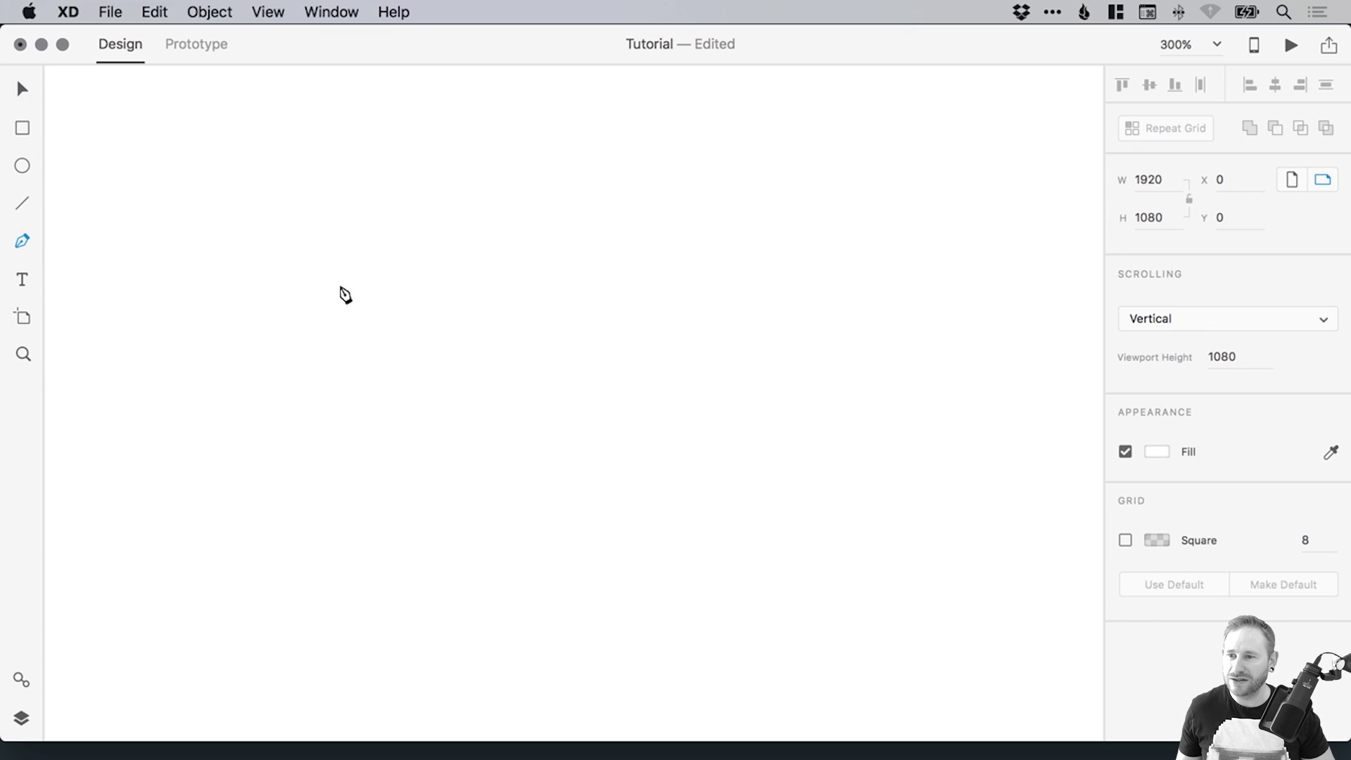
Draw a practice curved path of four anchors, then delete it.
click(258, 382)
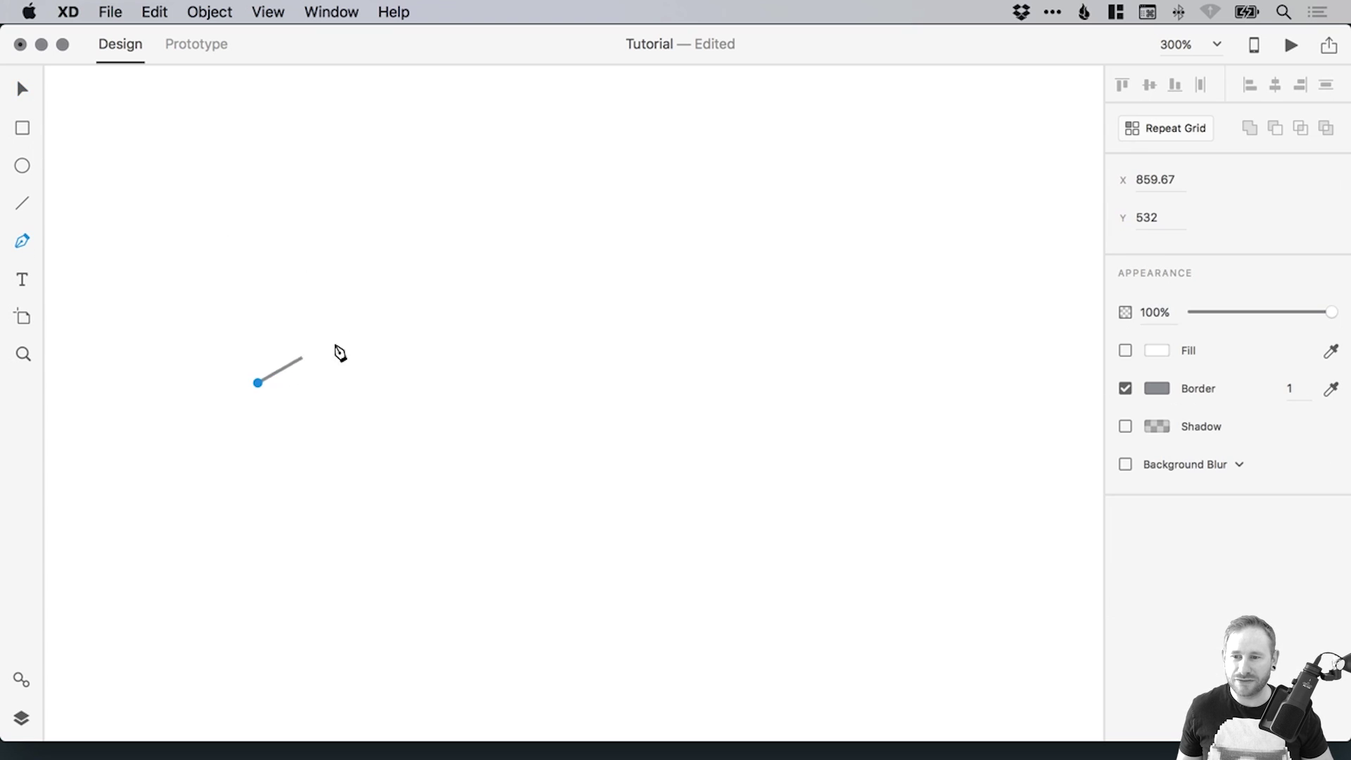
click(428, 211)
drag(430, 216, 618, 213)
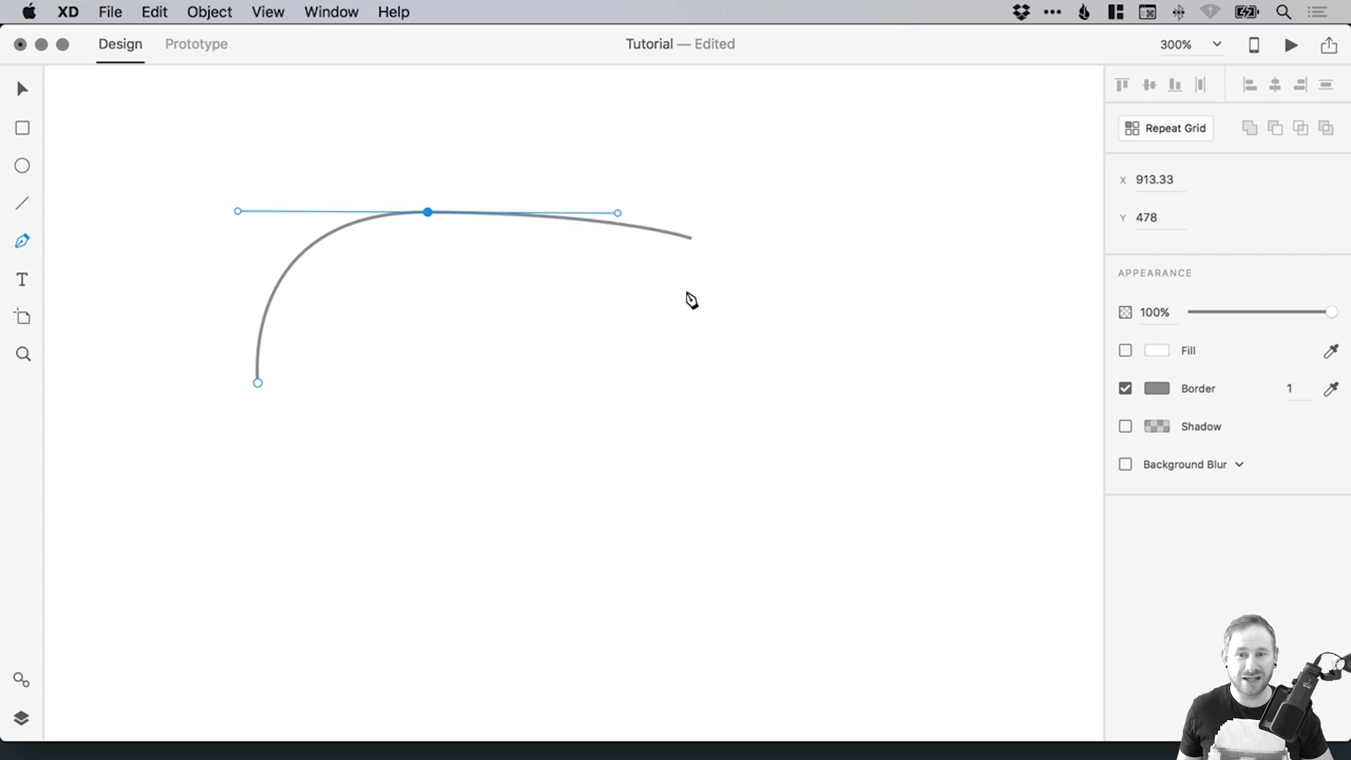
click(532, 337)
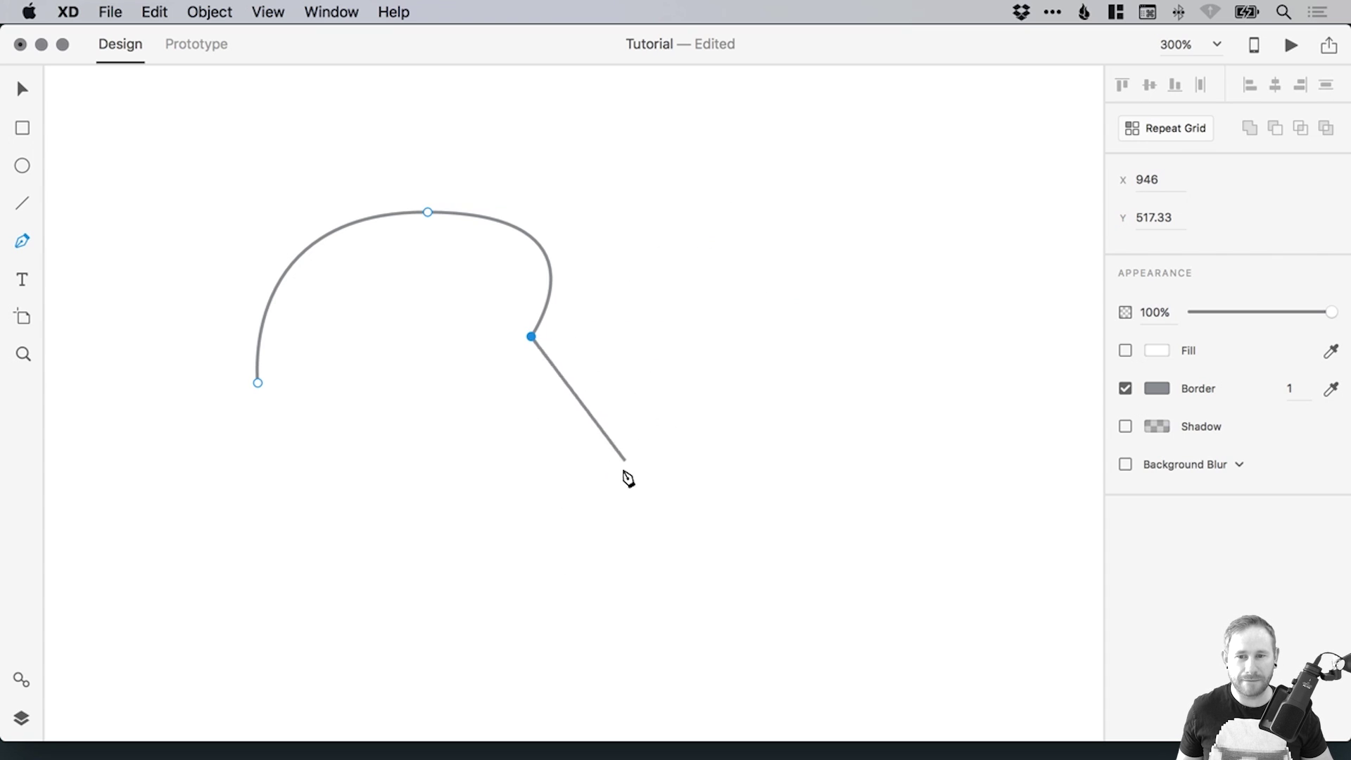
drag(632, 455, 793, 419)
key(Escape)
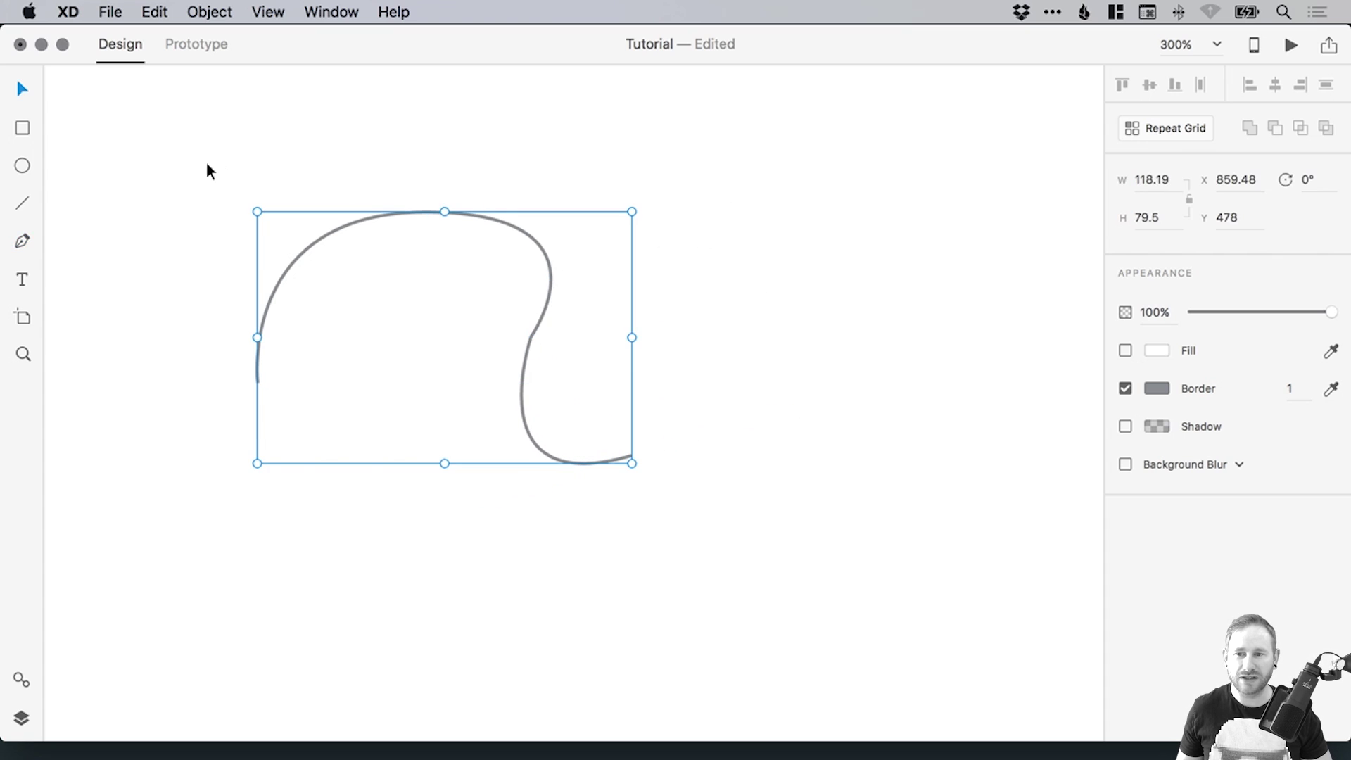
key(Delete)
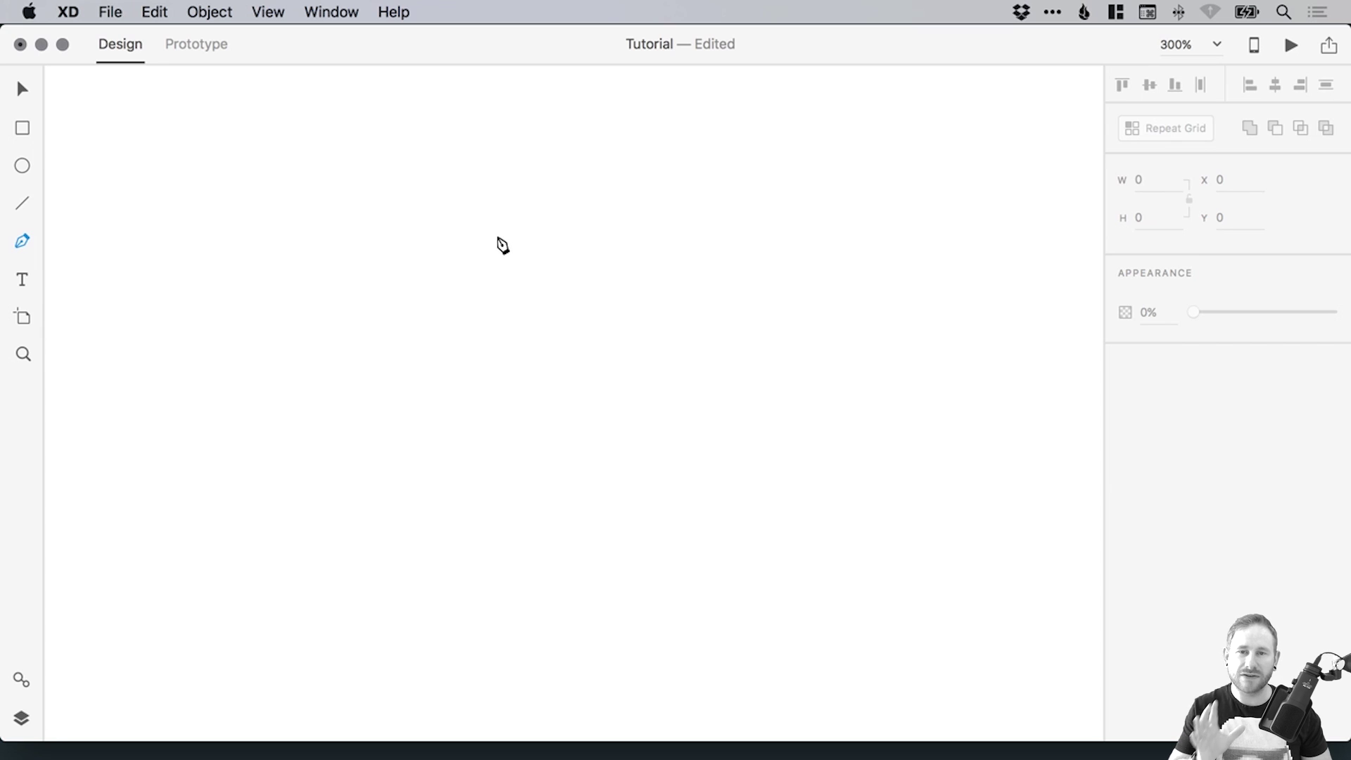
Start a new path rising to a smooth top anchor, swinging its outgoing handle up-left.
click(251, 333)
drag(433, 187, 597, 234)
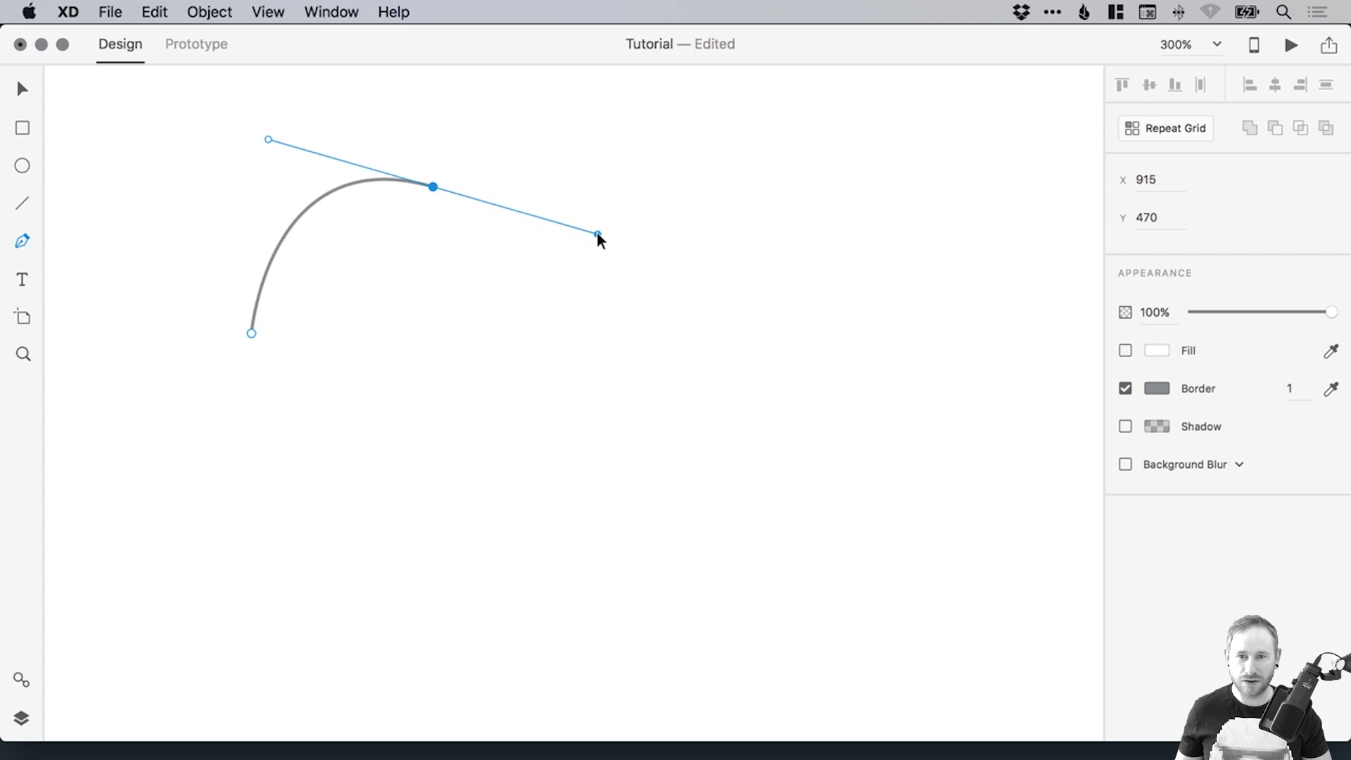
mouse_move(599, 234)
mouse_down()
mouse_move(500, 298)
mouse_move(601, 154)
mouse_move(601, 244)
mouse_up()
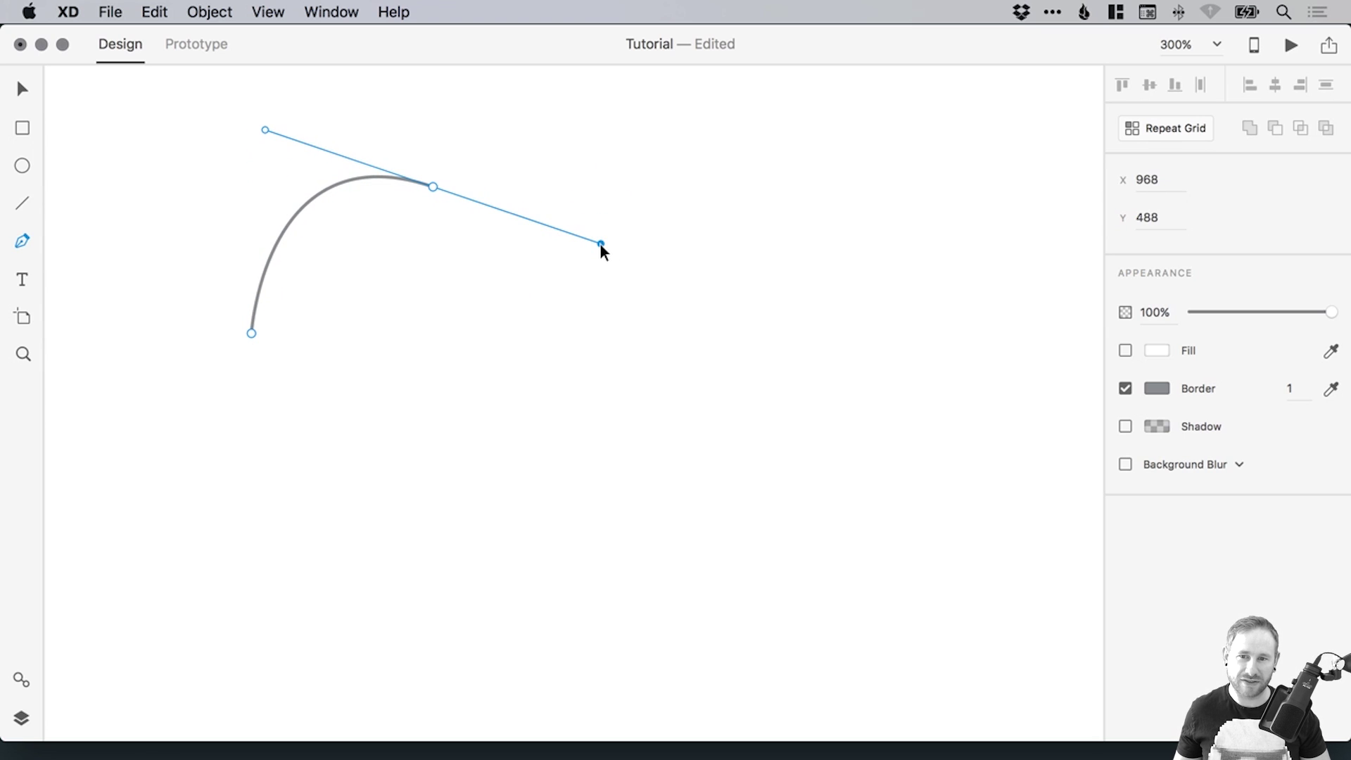
drag(601, 244, 321, 111)
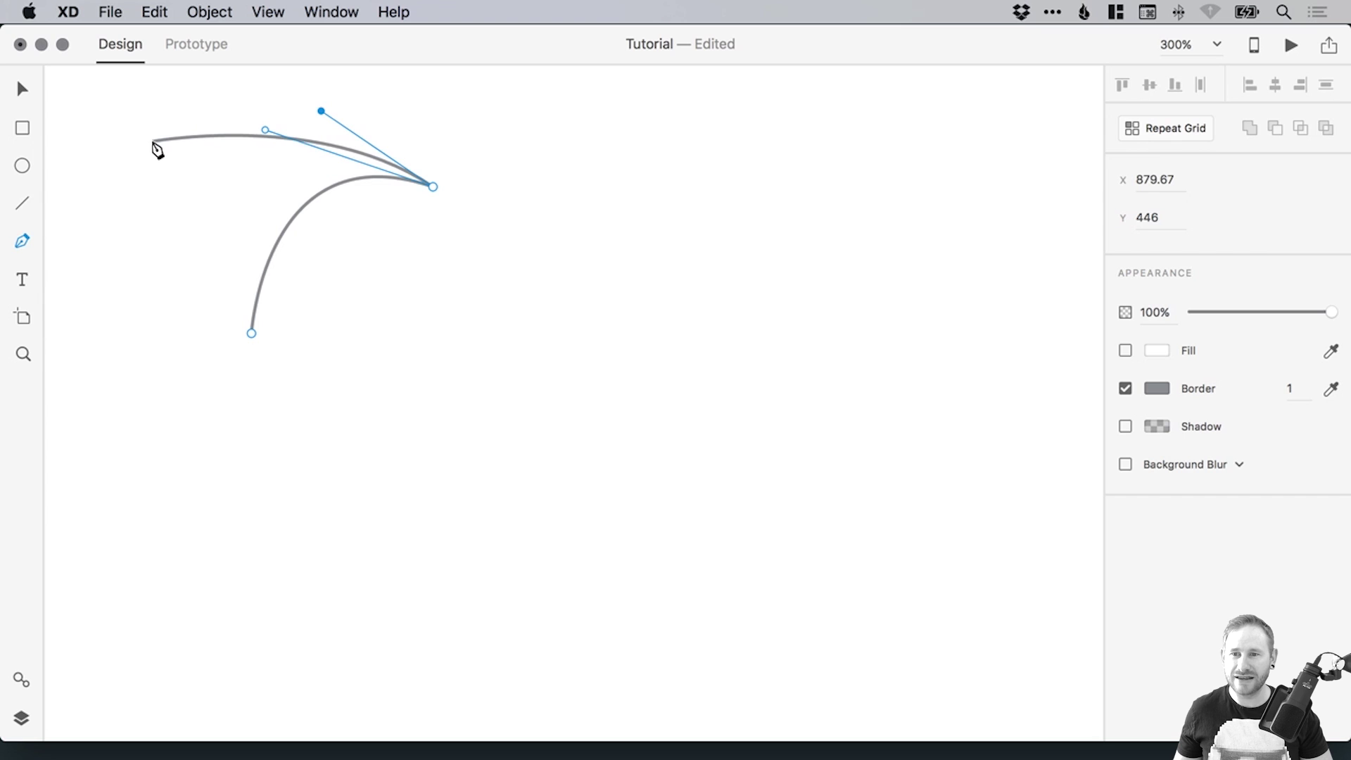
Add a curved upper-left anchor and close the path at the start into an 89.67 × 69.56 shape.
drag(150, 143, 30, 196)
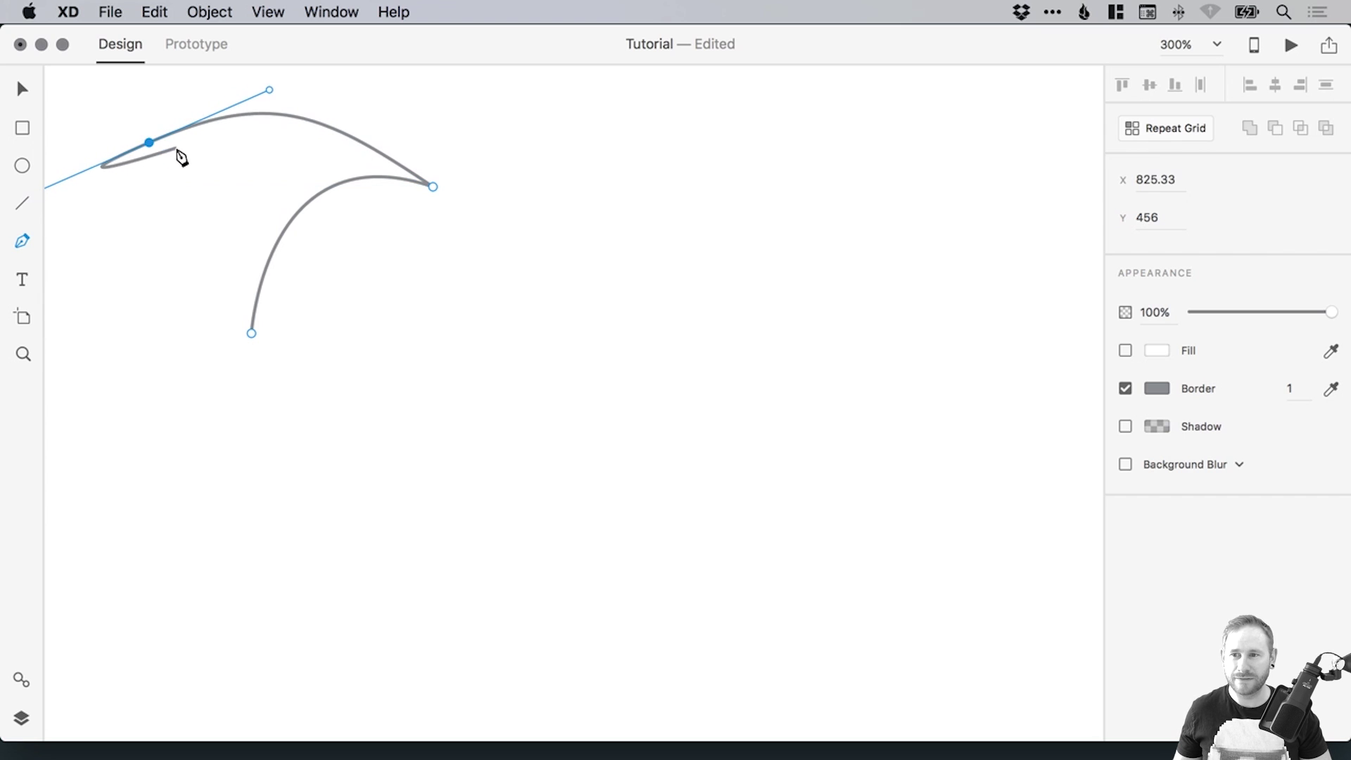
drag(169, 181, 395, 220)
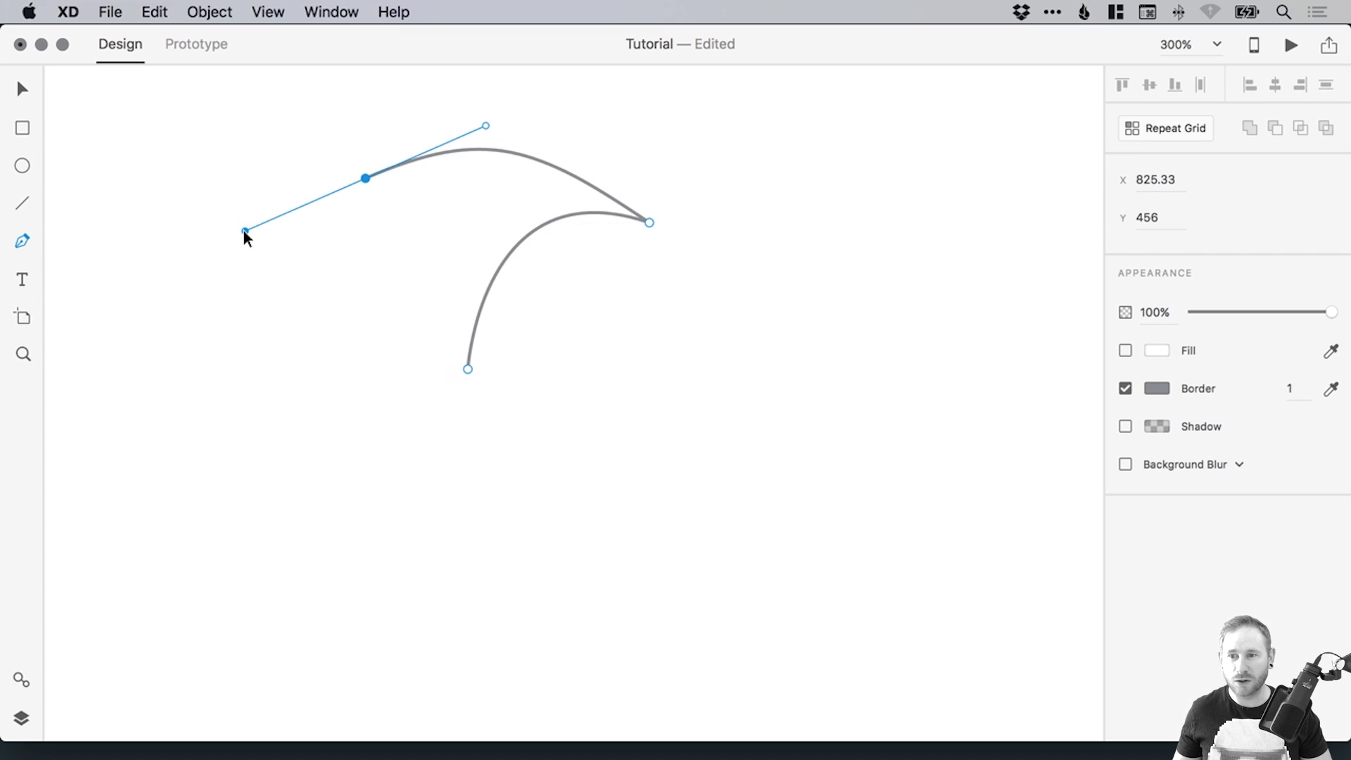
drag(245, 232, 468, 369)
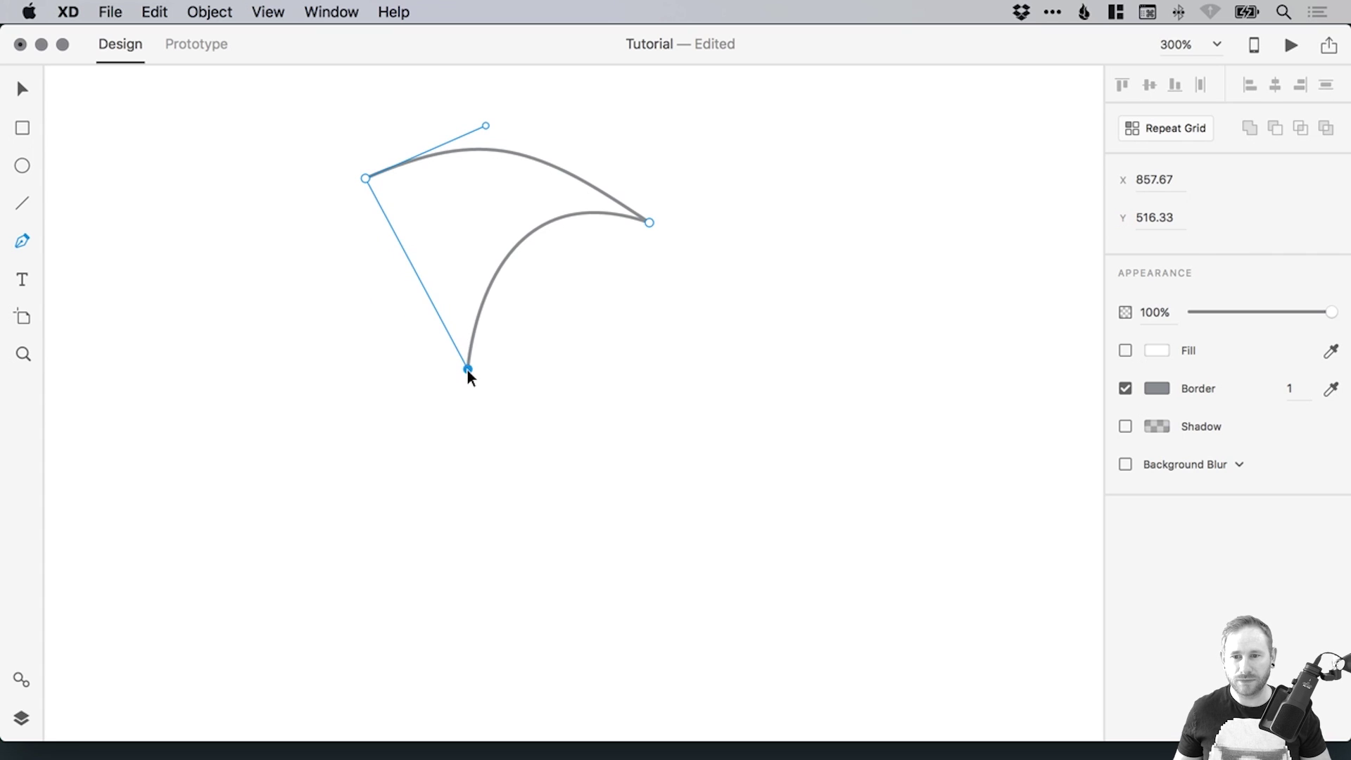
mouse_move(467, 369)
mouse_down()
mouse_move(502, 368)
mouse_move(477, 379)
mouse_up()
Rotate the closed shape about 105° and draw a second curved Pen path beside it.
key(Escape)
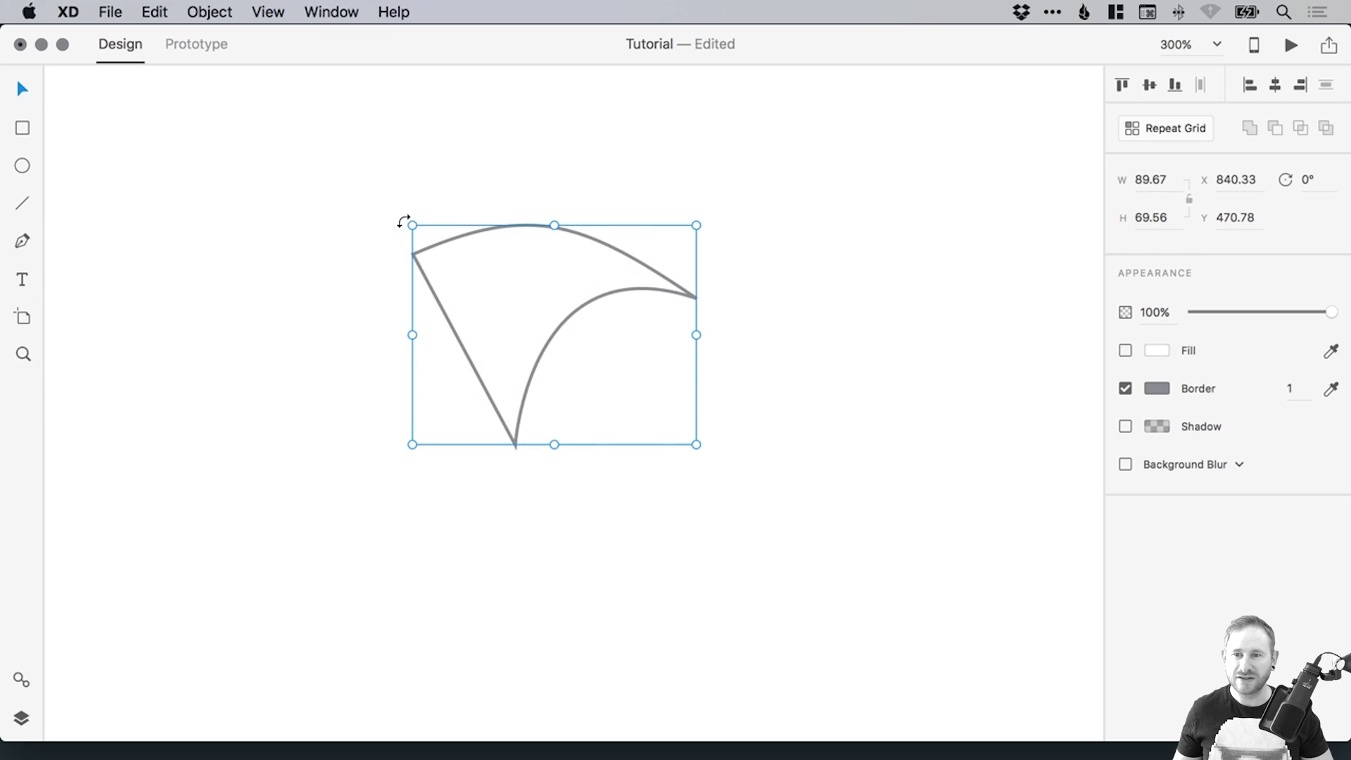
drag(402, 218, 673, 264)
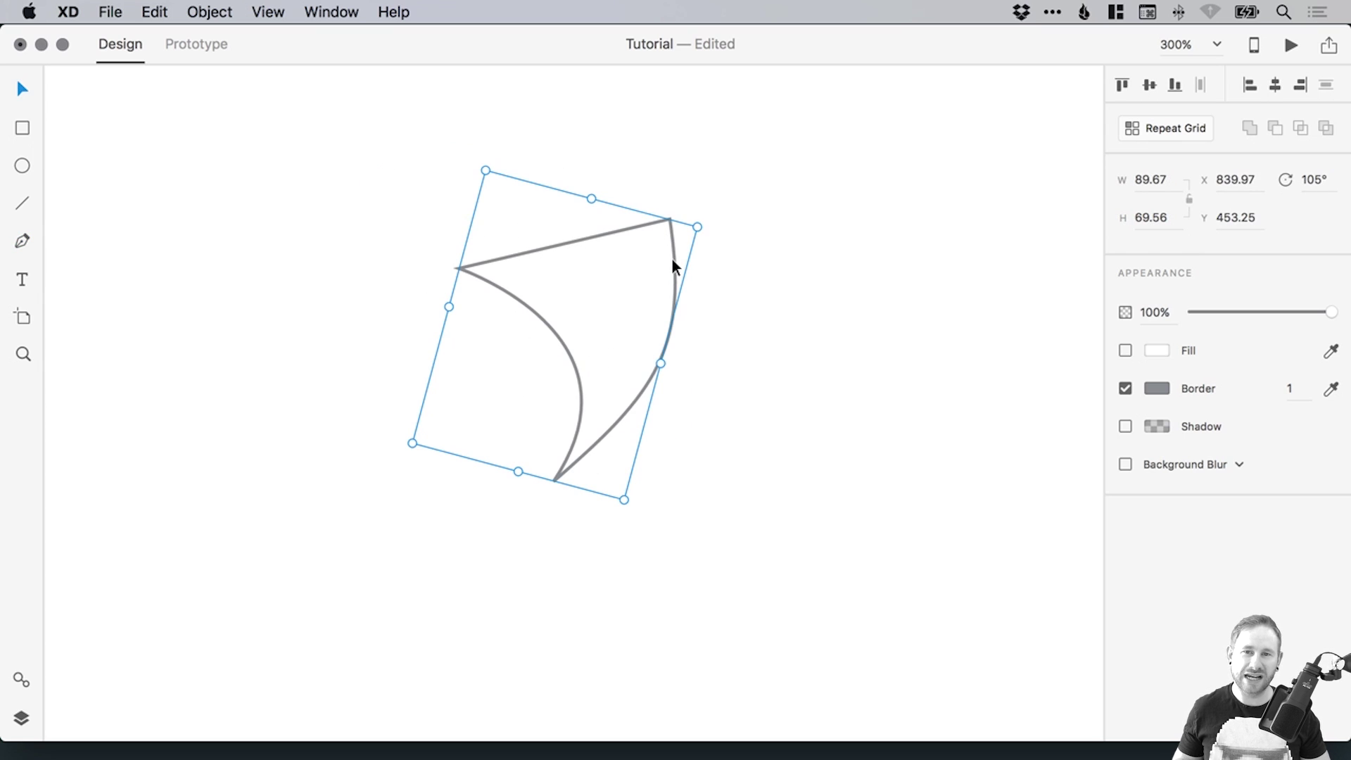
click(22, 241)
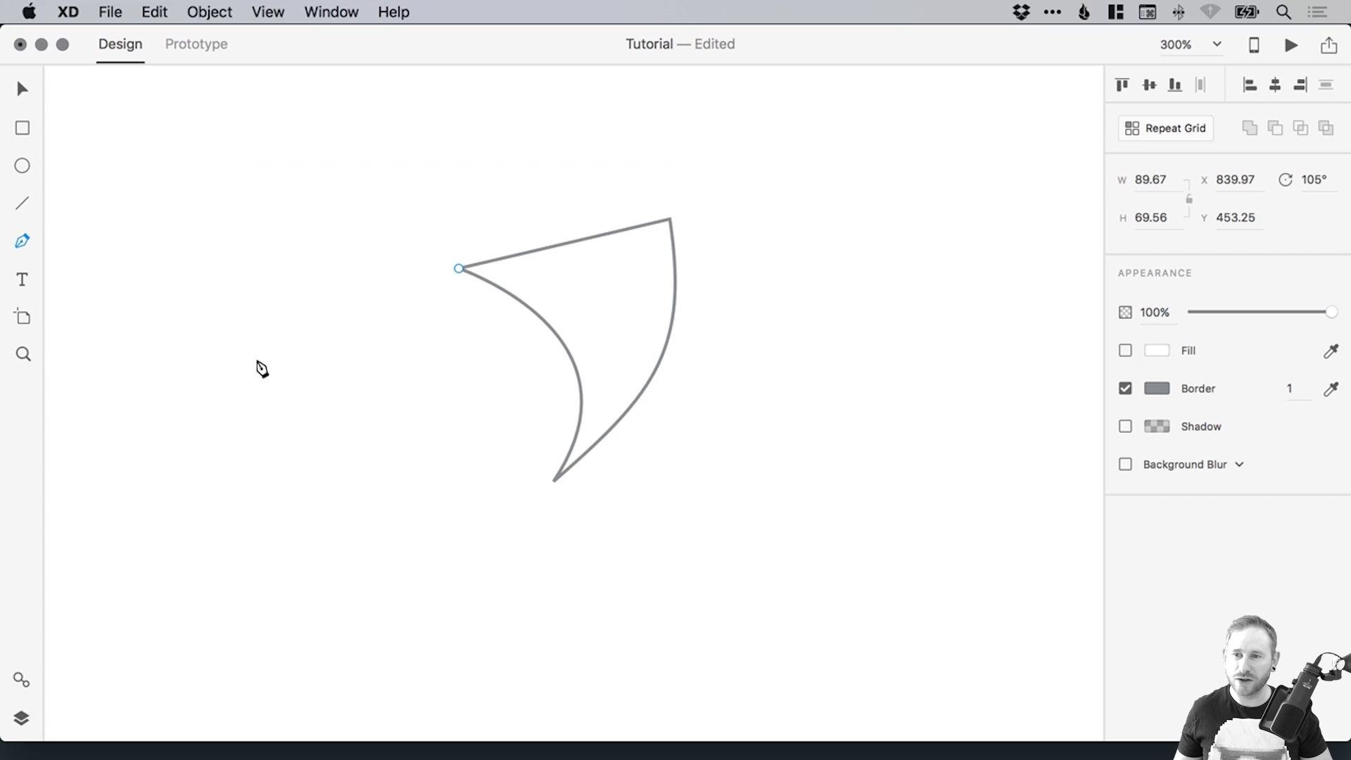
click(213, 267)
drag(268, 410, 436, 440)
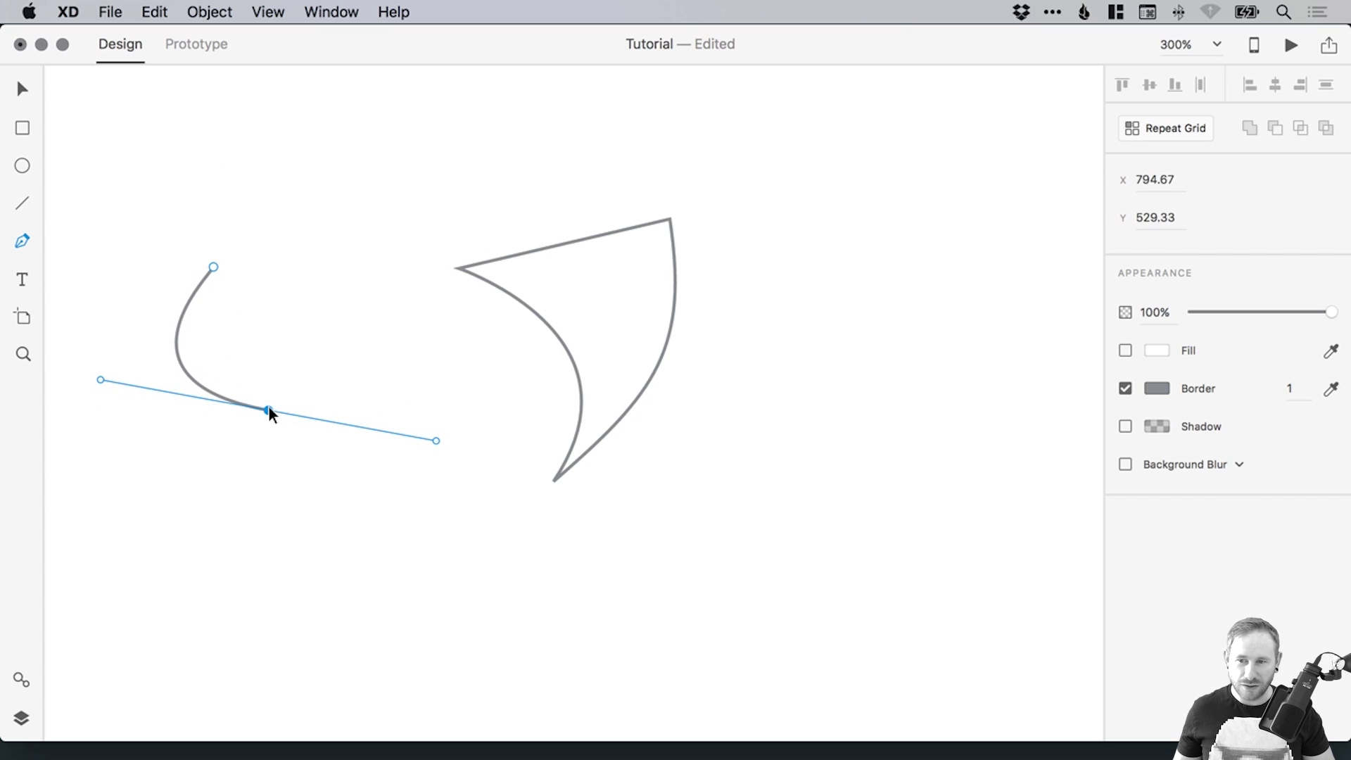
click(269, 409)
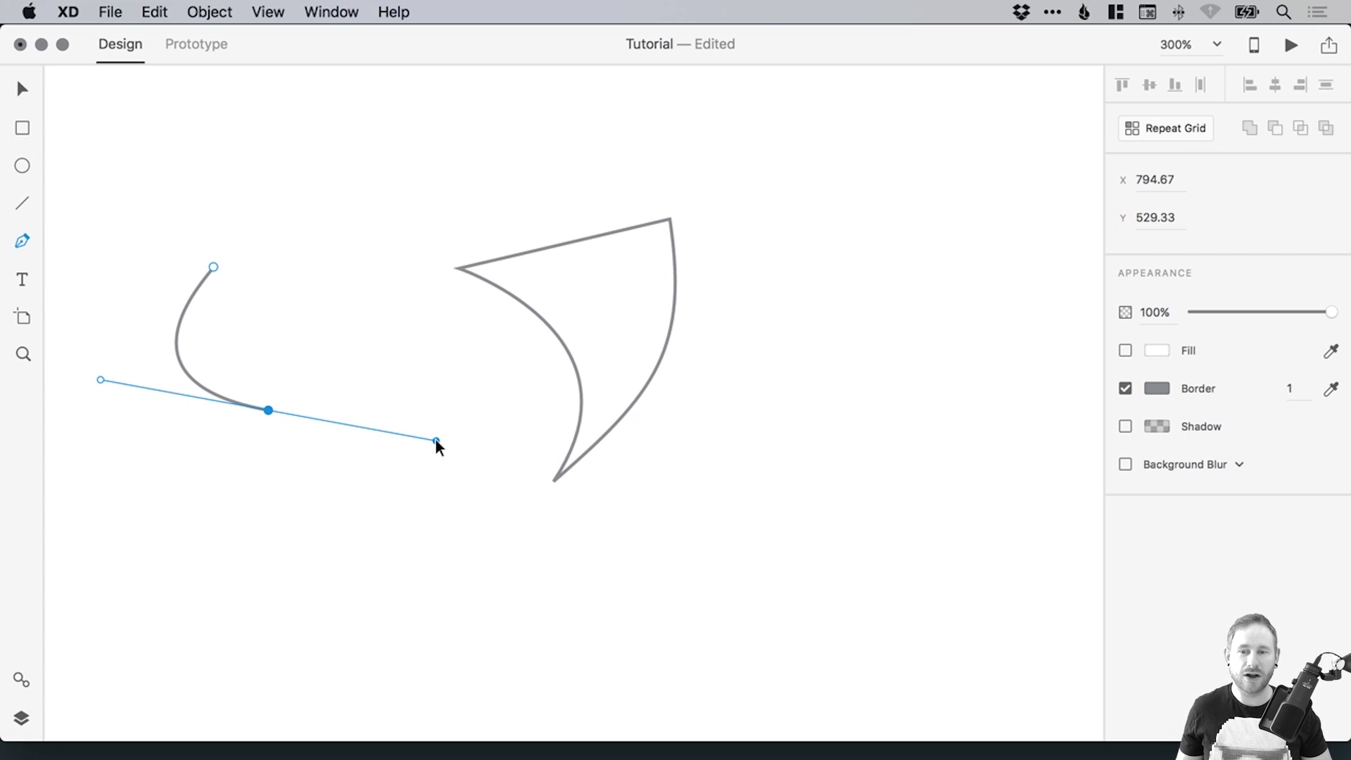
drag(436, 440, 250, 272)
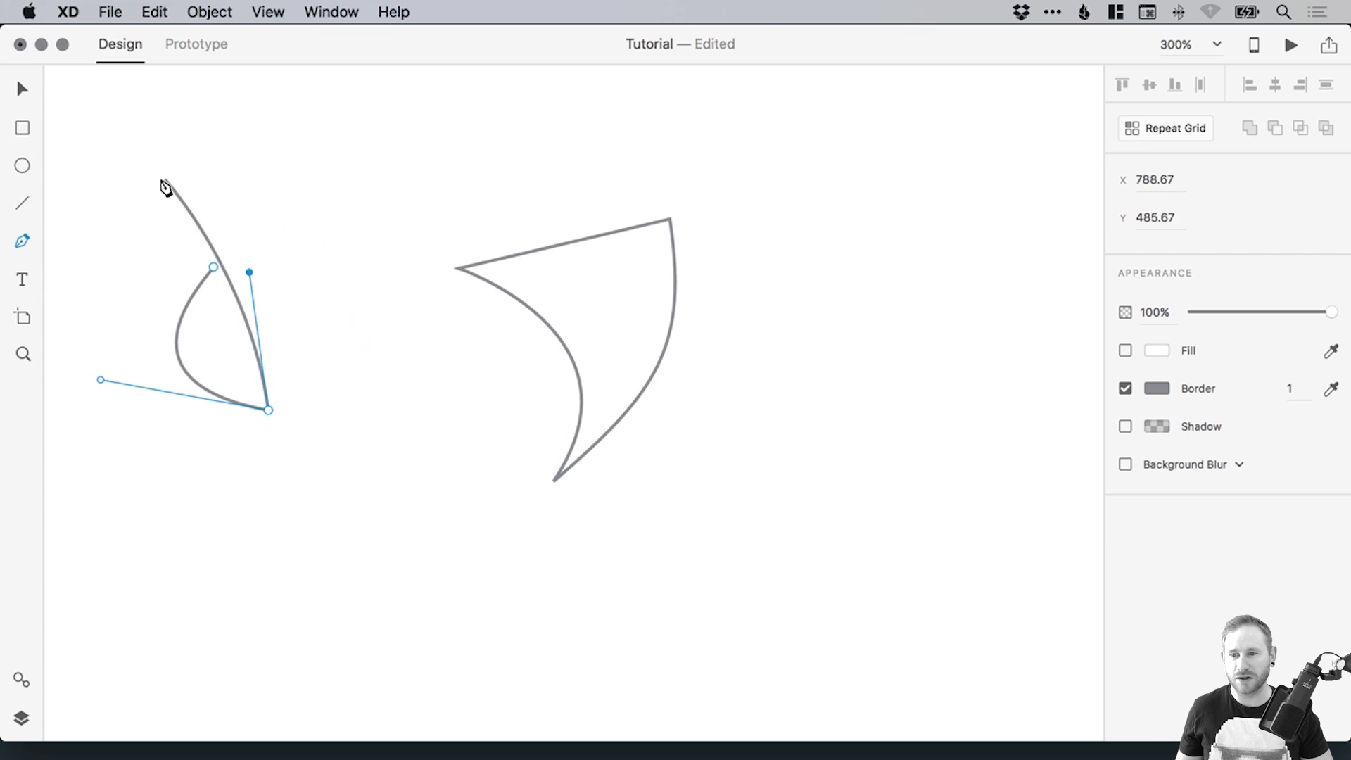
key(Escape)
drag(157, 205, 817, 594)
key(Delete)
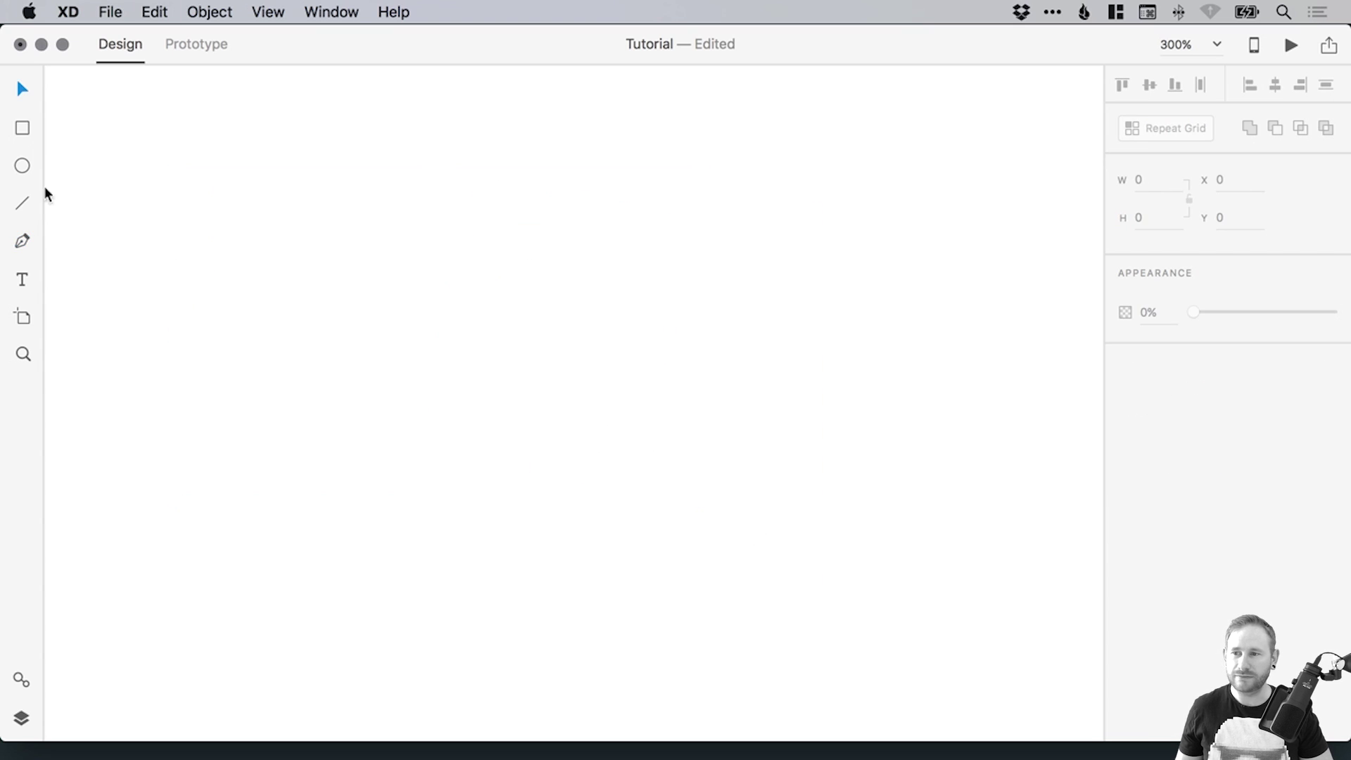
click(598, 204)
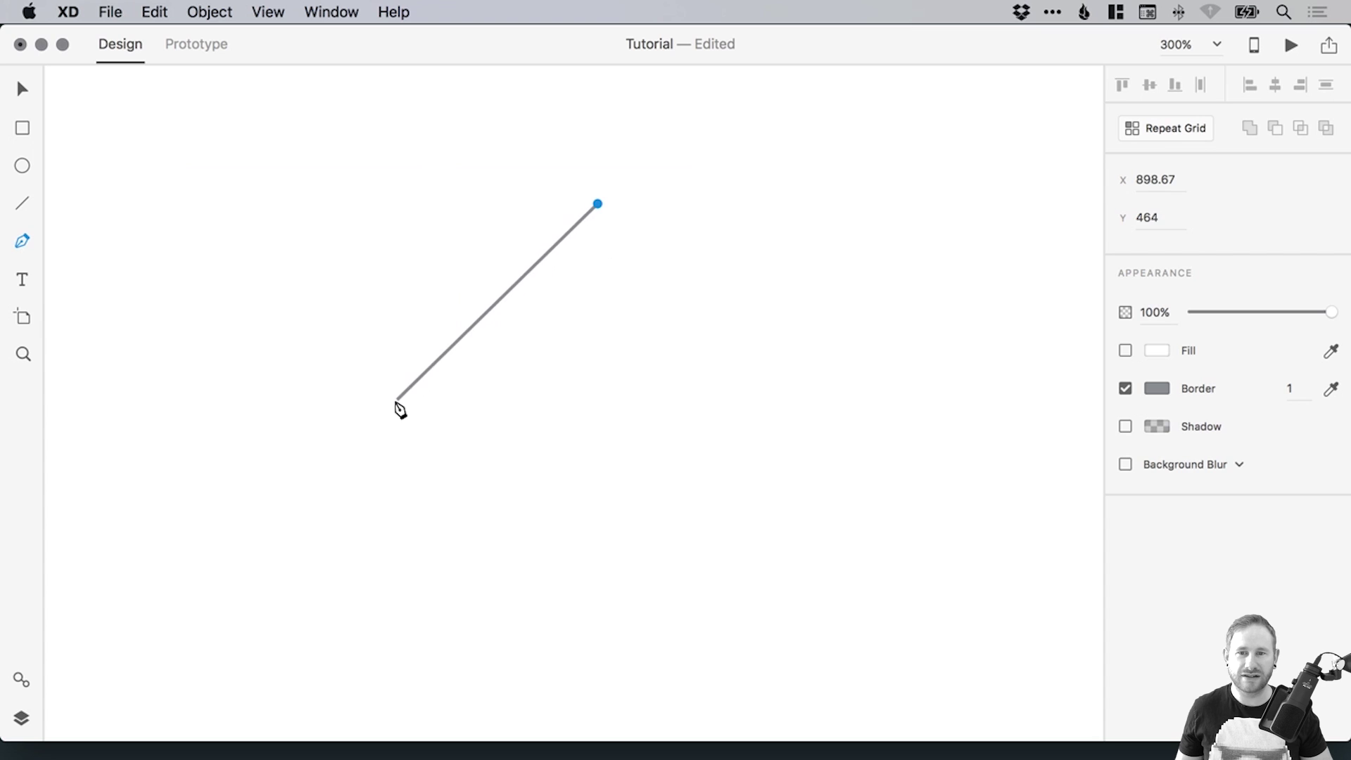
click(316, 486)
drag(313, 490, 53, 544)
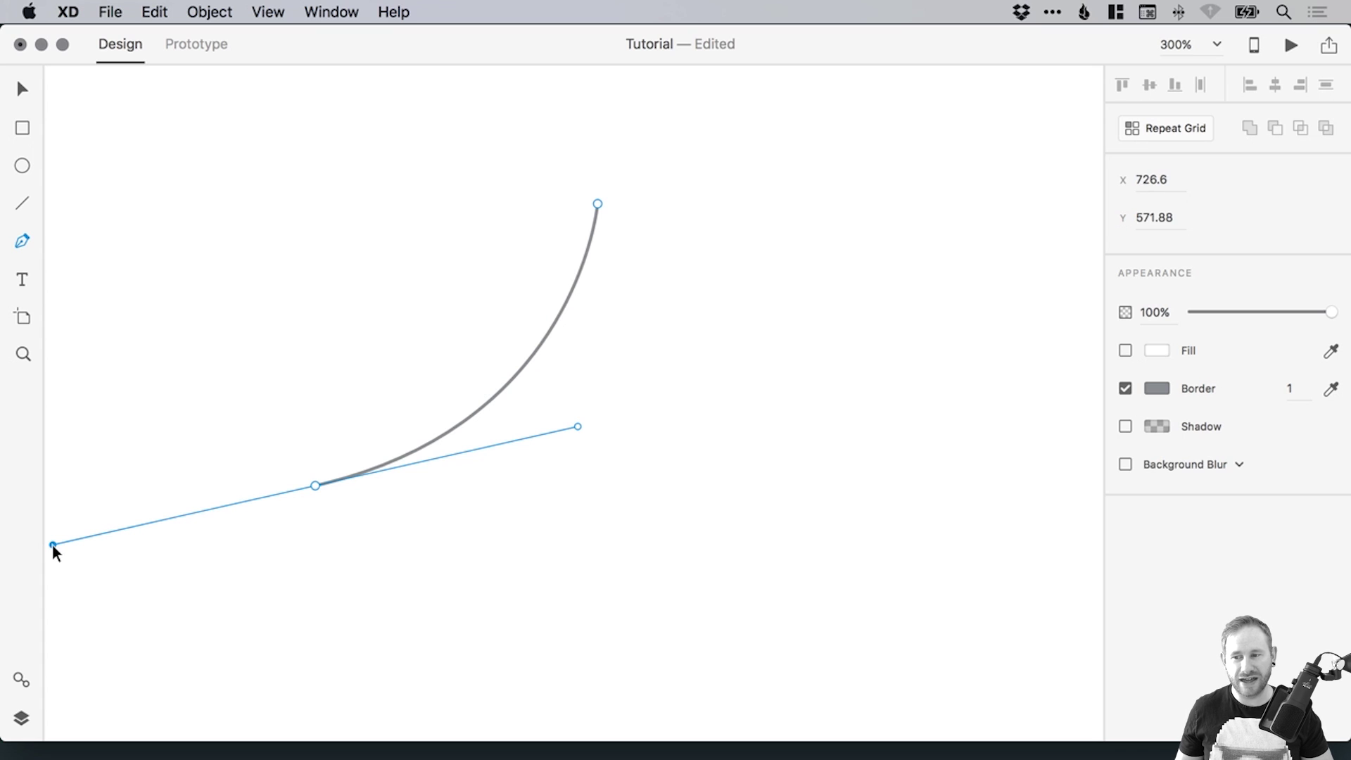
drag(52, 544, 570, 428)
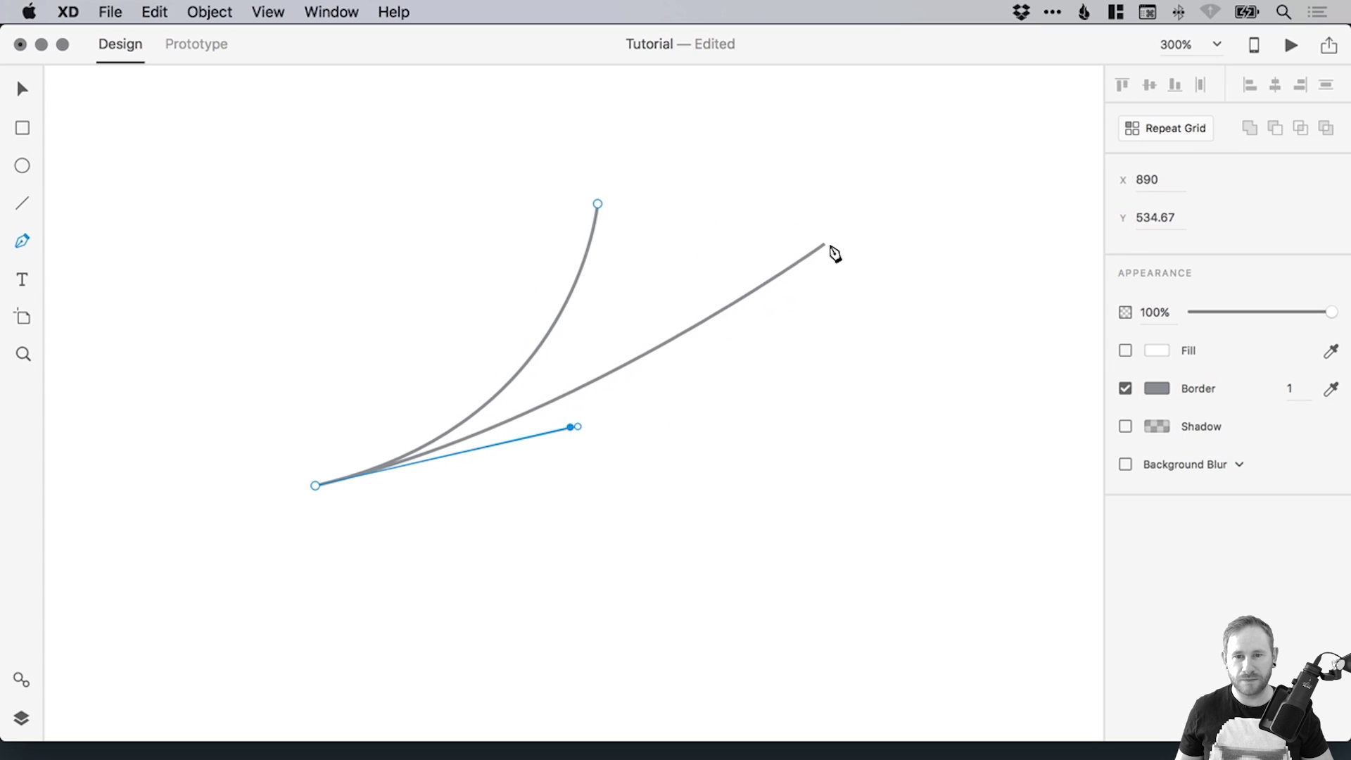
drag(799, 204, 847, 31)
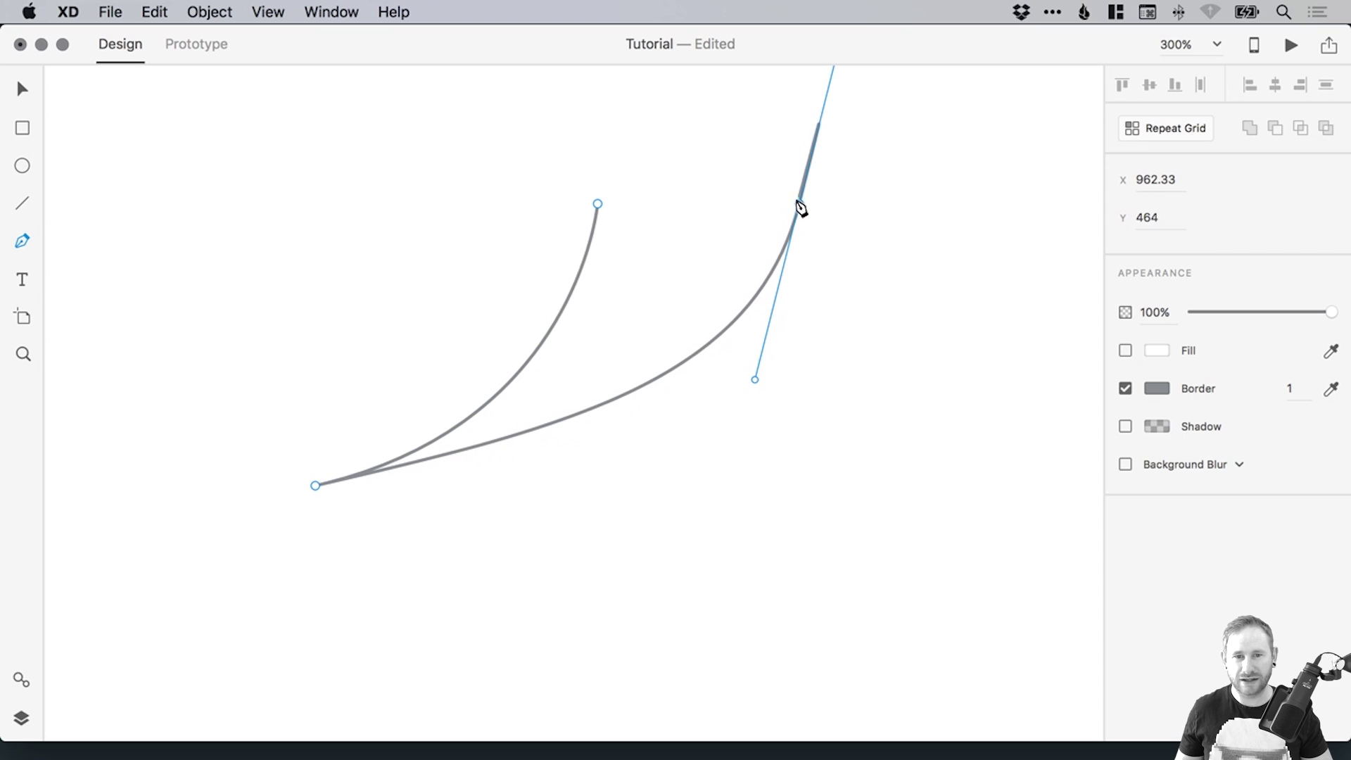
scroll(773, 241, up, 3)
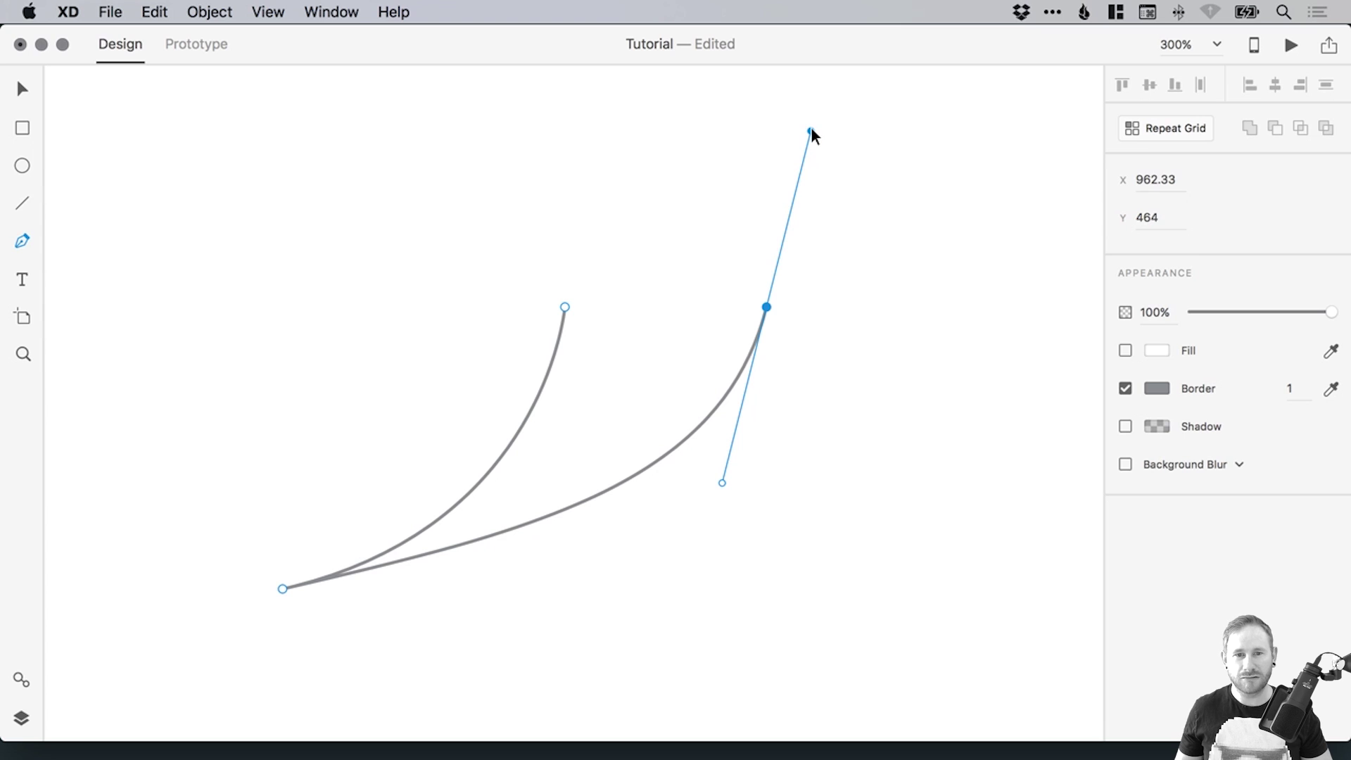
drag(810, 131, 602, 281)
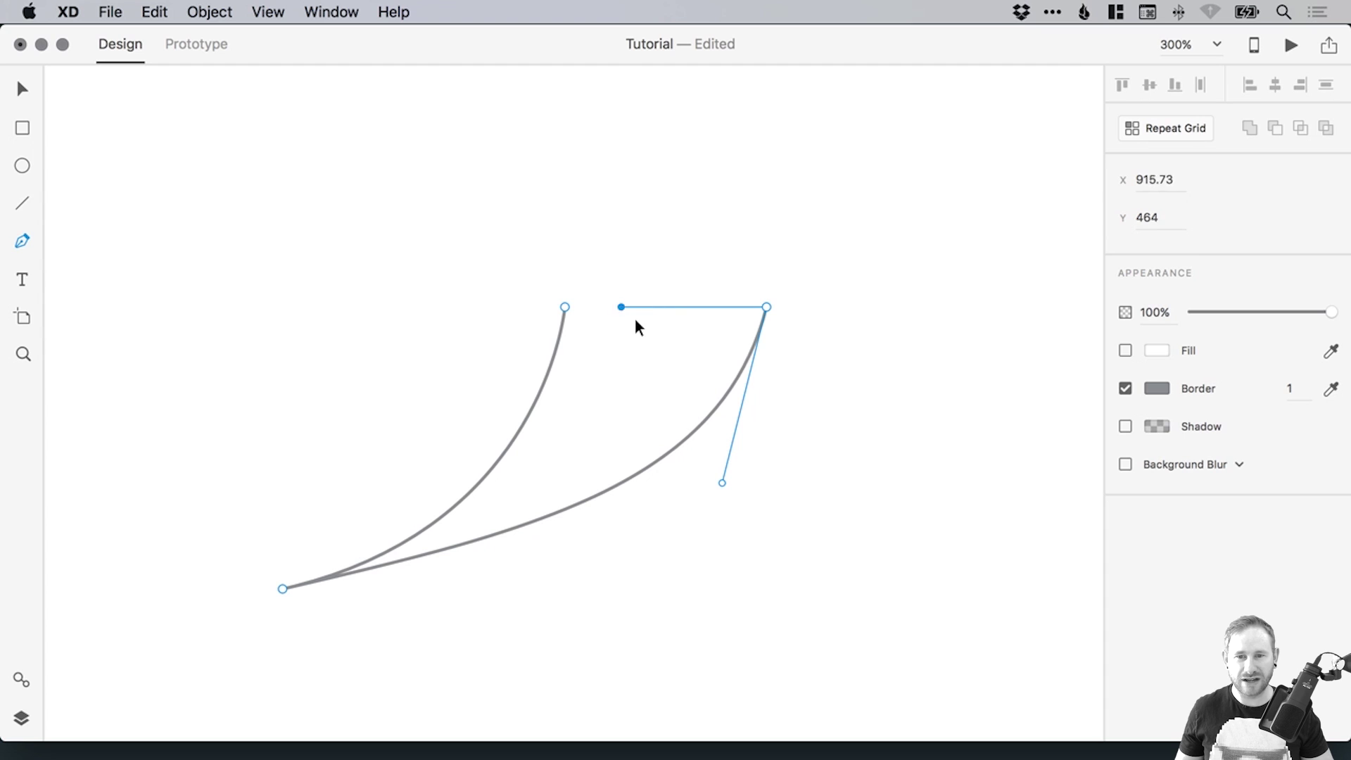
click(566, 307)
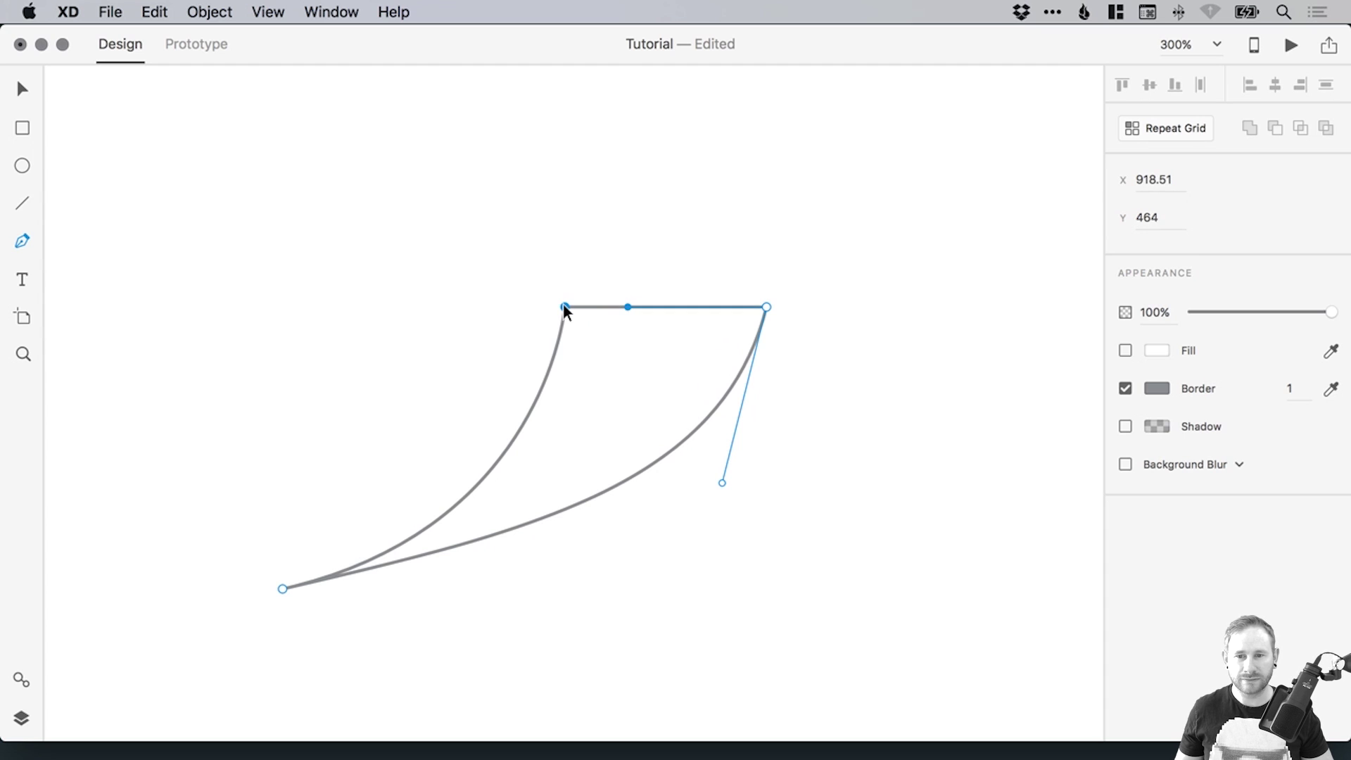
key(super+z)
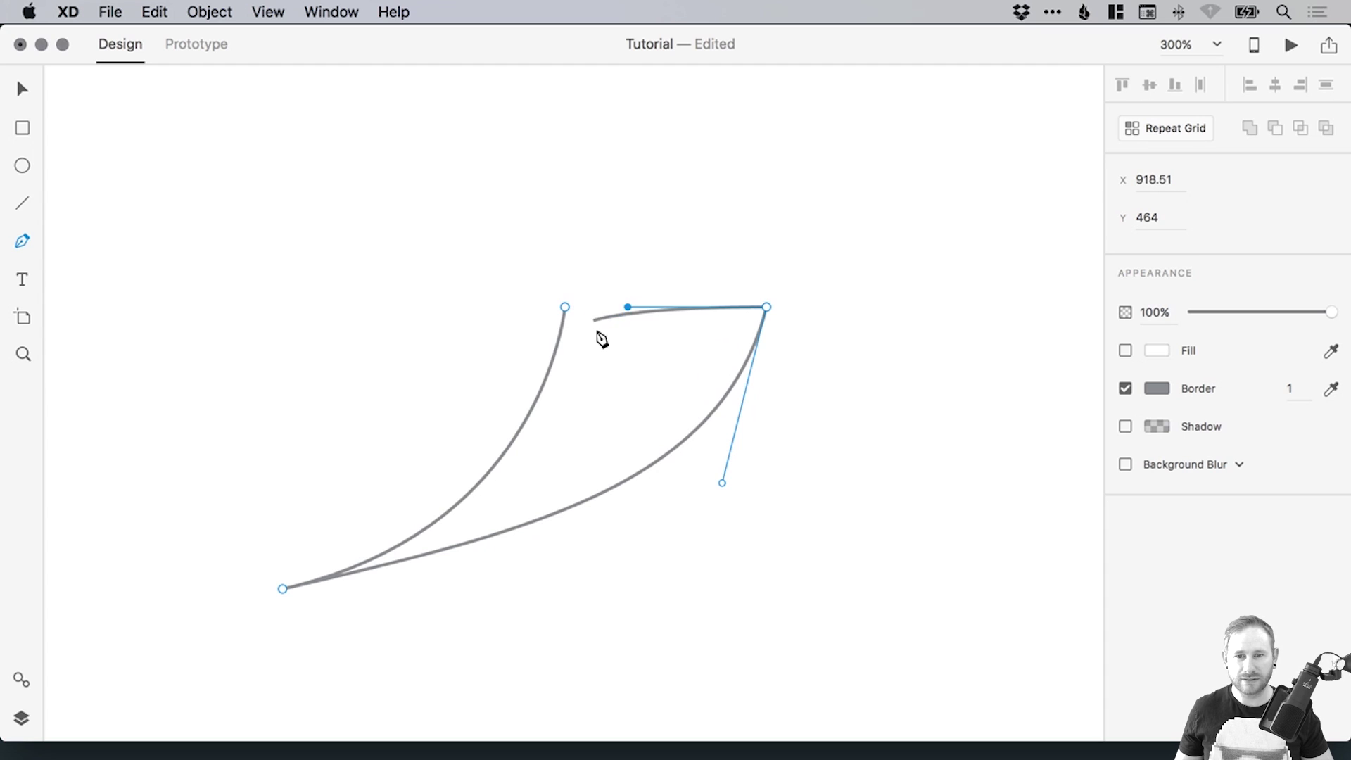
click(627, 307)
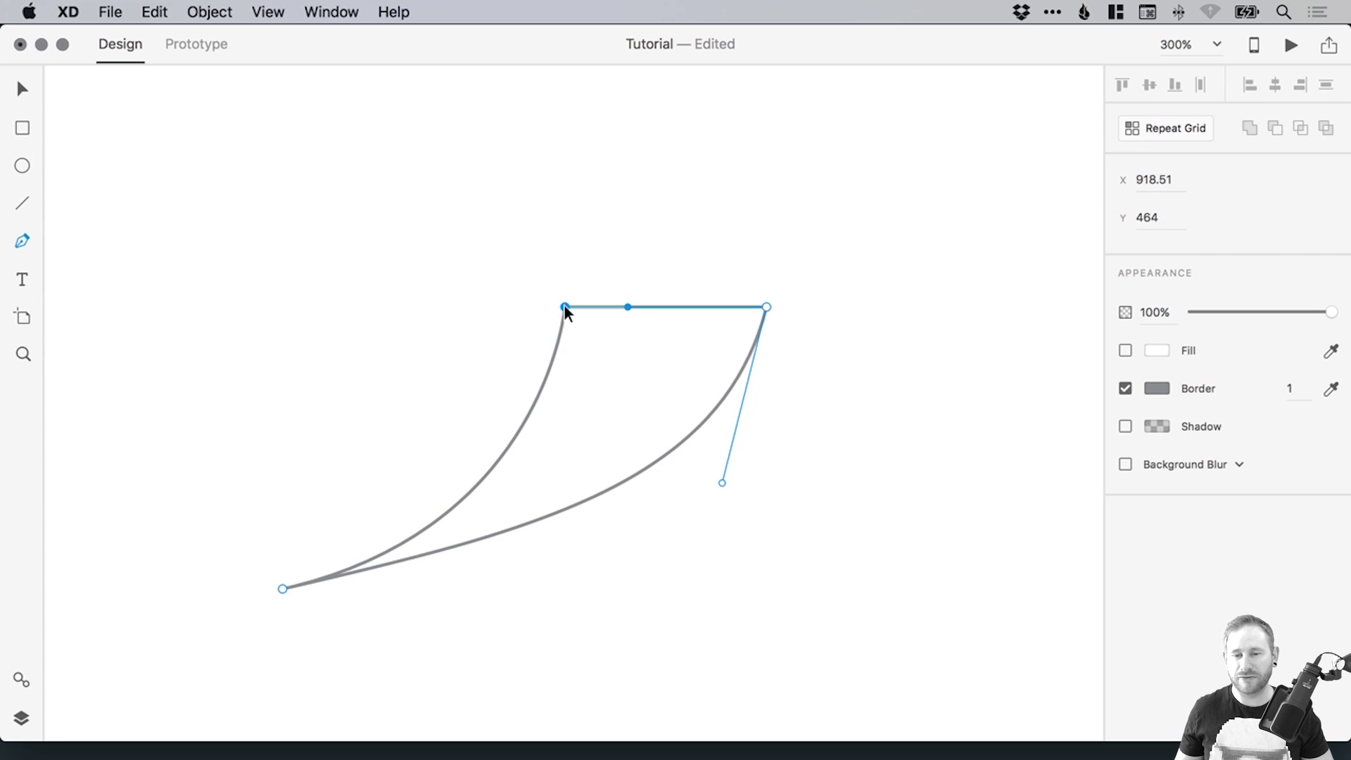
click(565, 307)
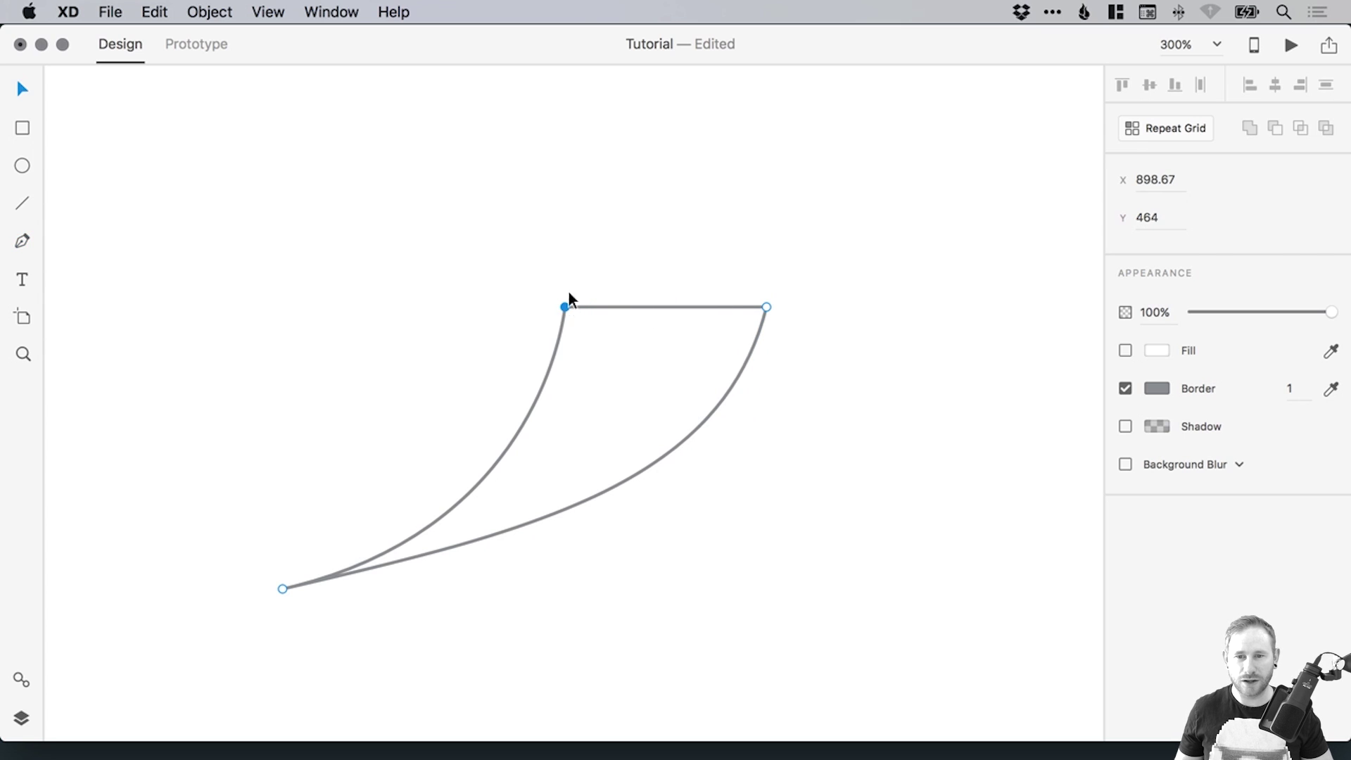
key(Escape)
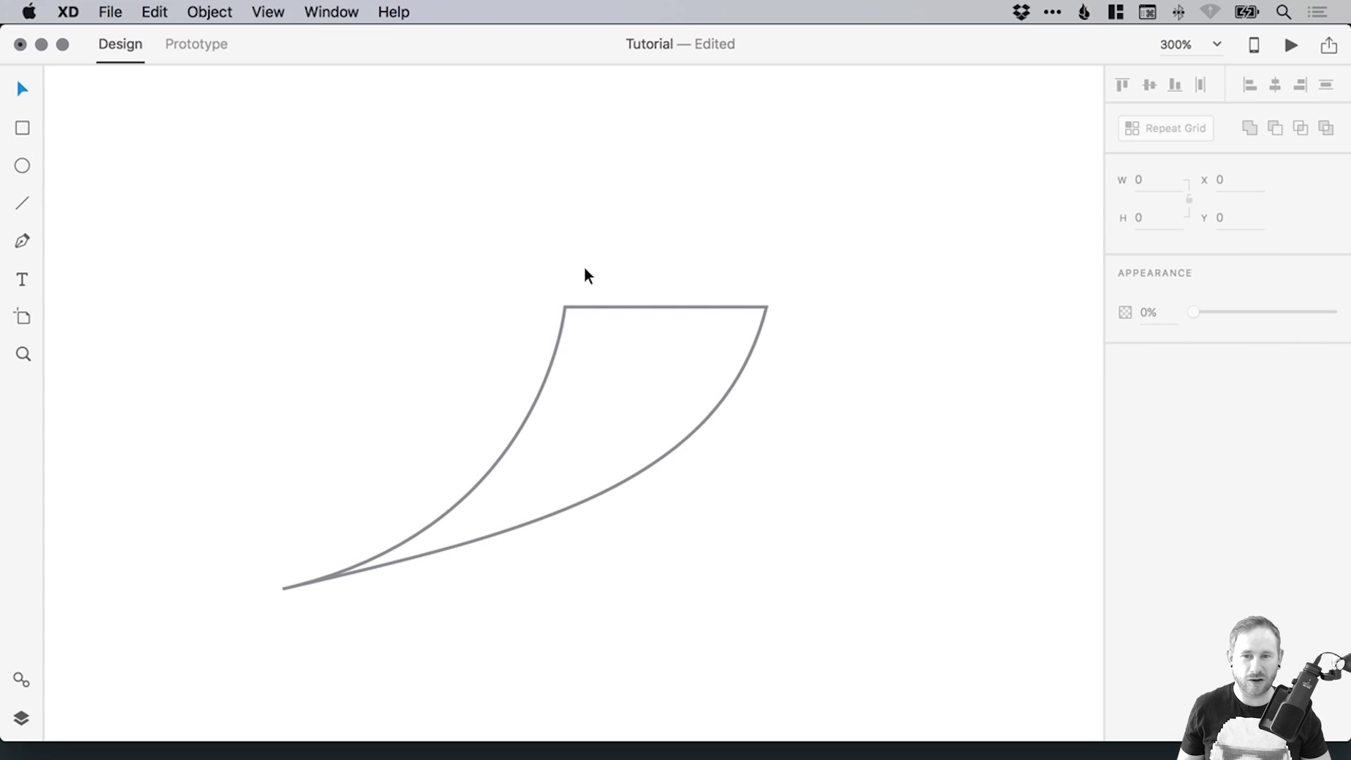
click(586, 305)
key(Delete)
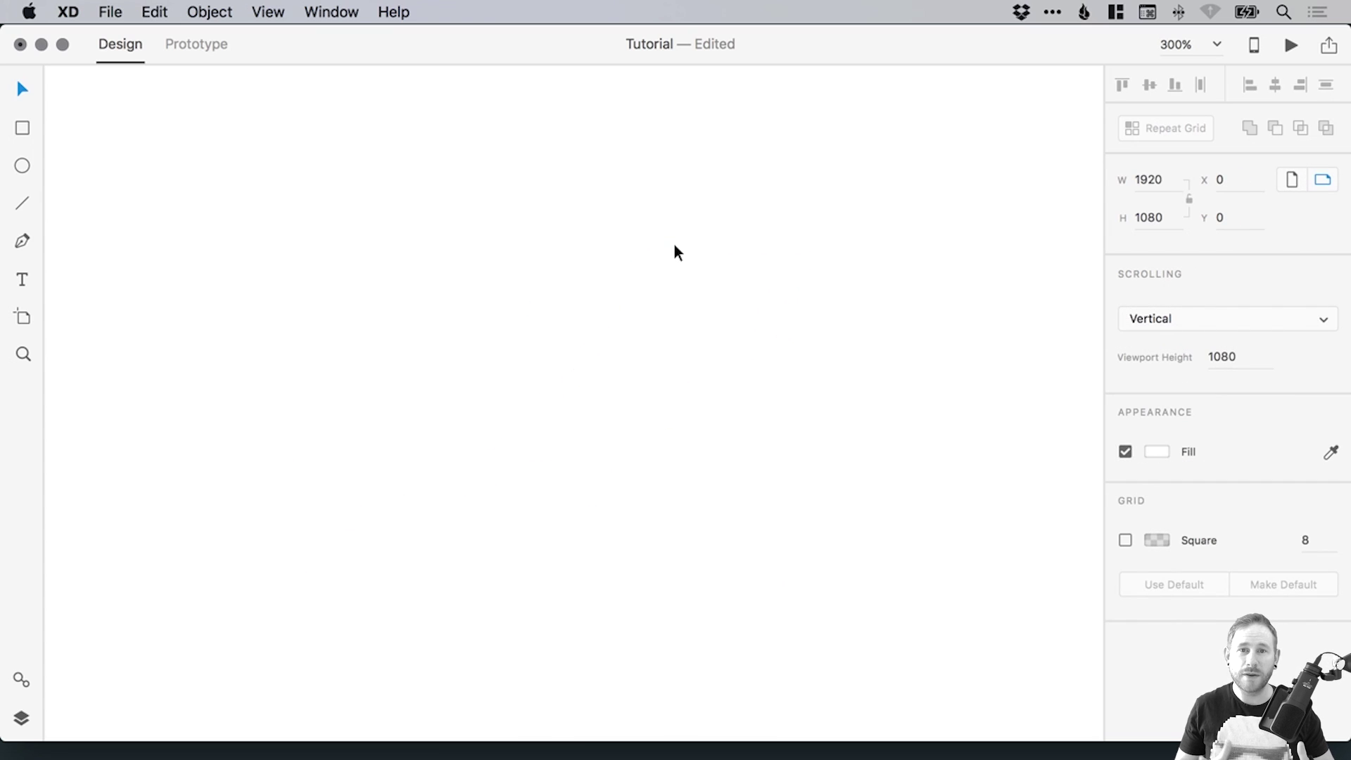